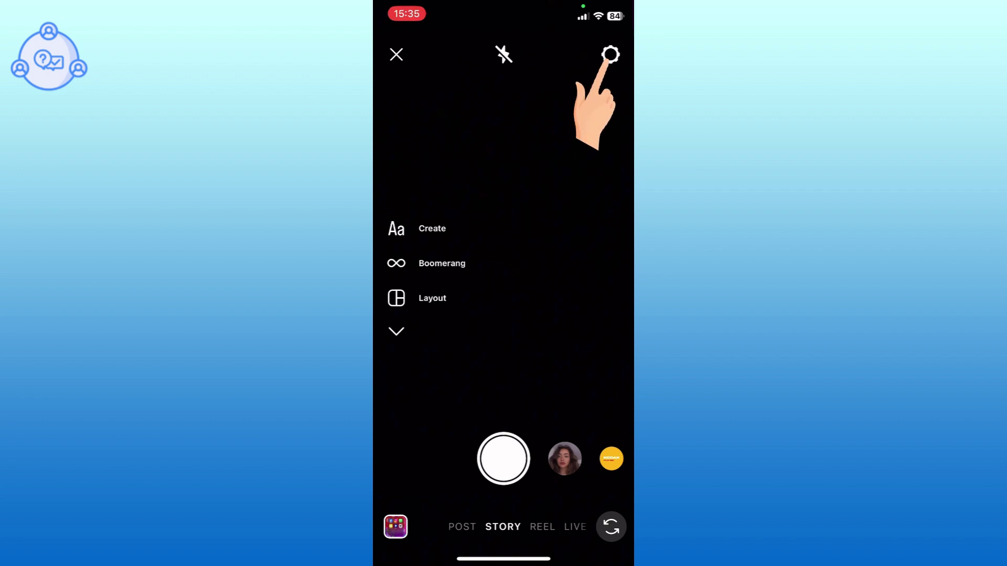
# Open Camera settings via the gear icon on the story camera screen.
pyautogui.click(611, 54)
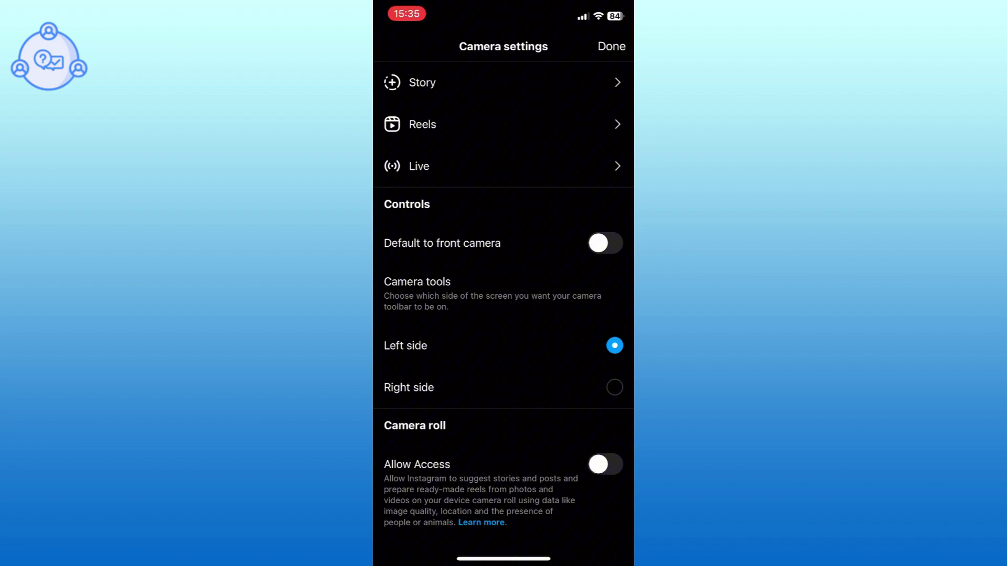
# Go to the Story section of Camera settings.
pyautogui.click(425, 87)
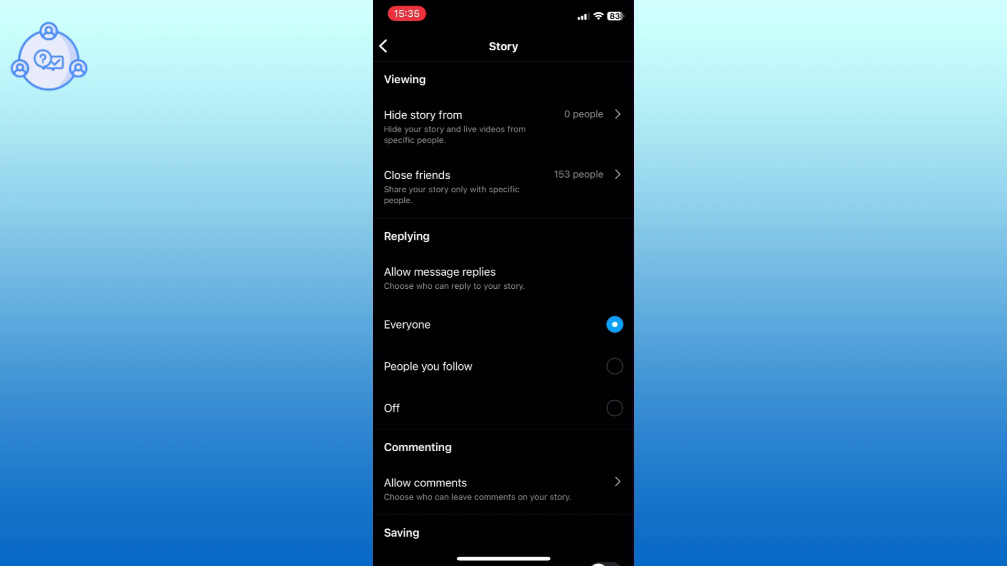
# Open 'Allow comments' under Commenting in the Story settings.
pyautogui.click(468, 483)
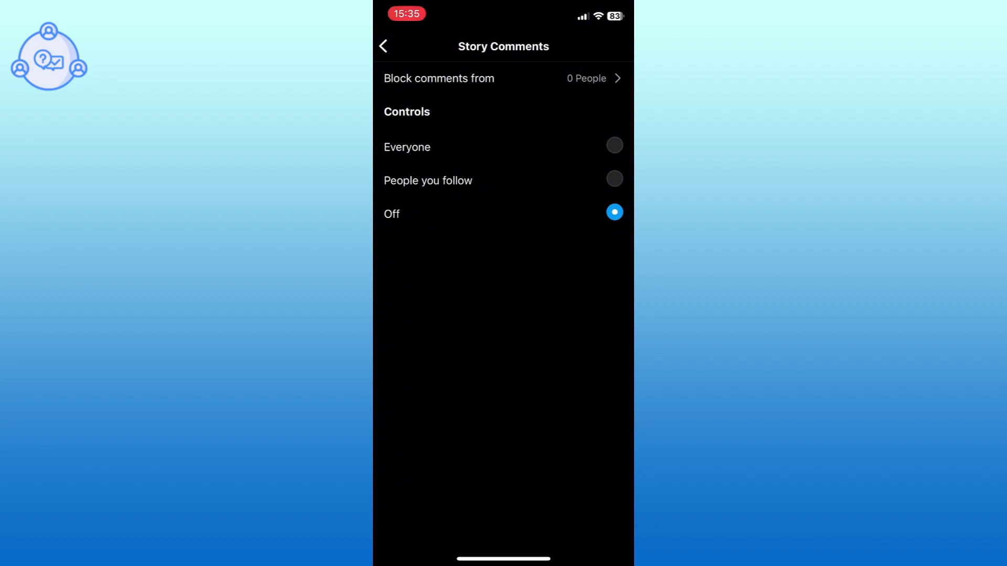
# Change story comments from Off to Everyone.
pyautogui.click(614, 146)
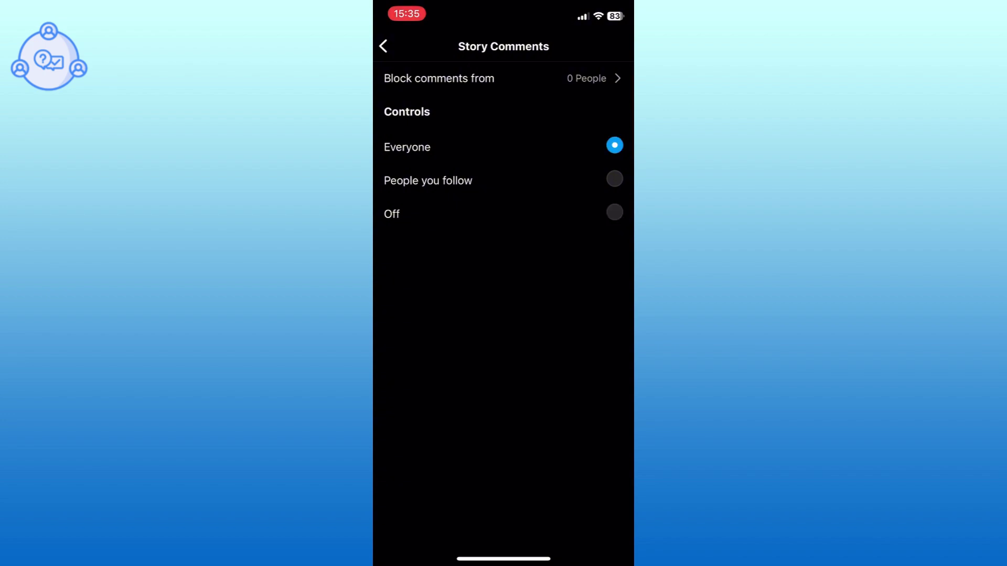